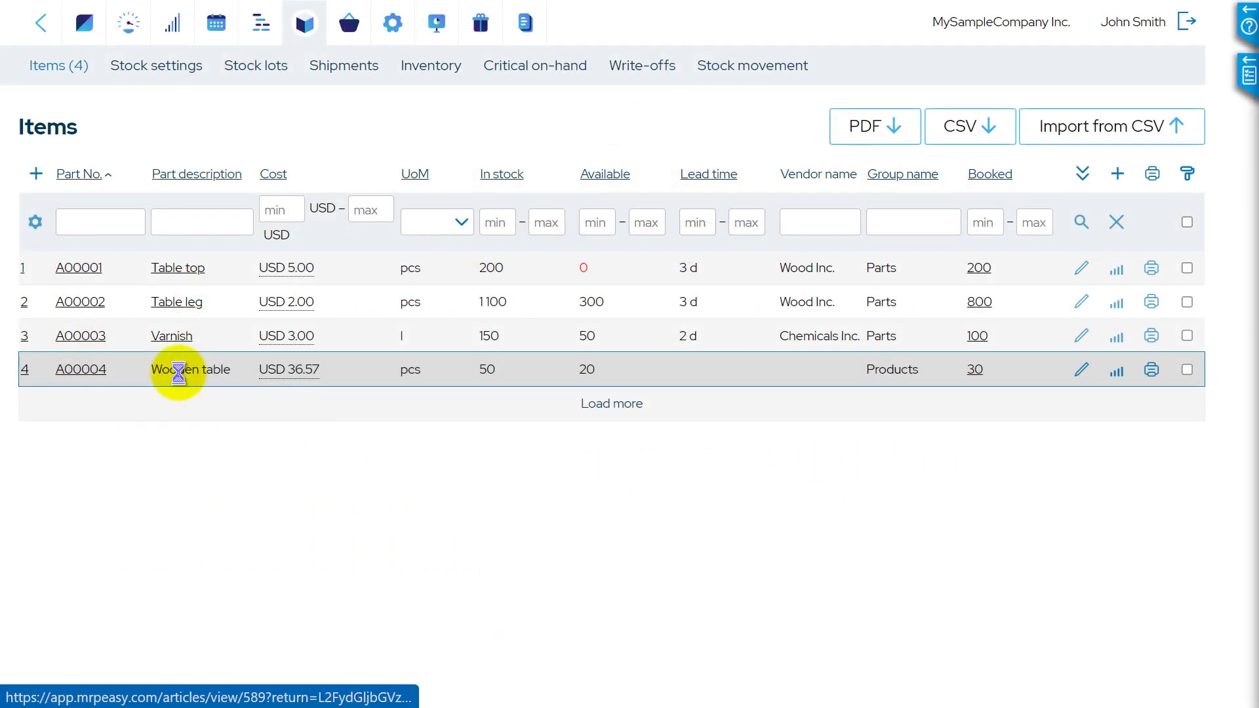
Step: Begin a new BOM for the Wooden table marked as a disassembly BOM
left_click(181, 379)
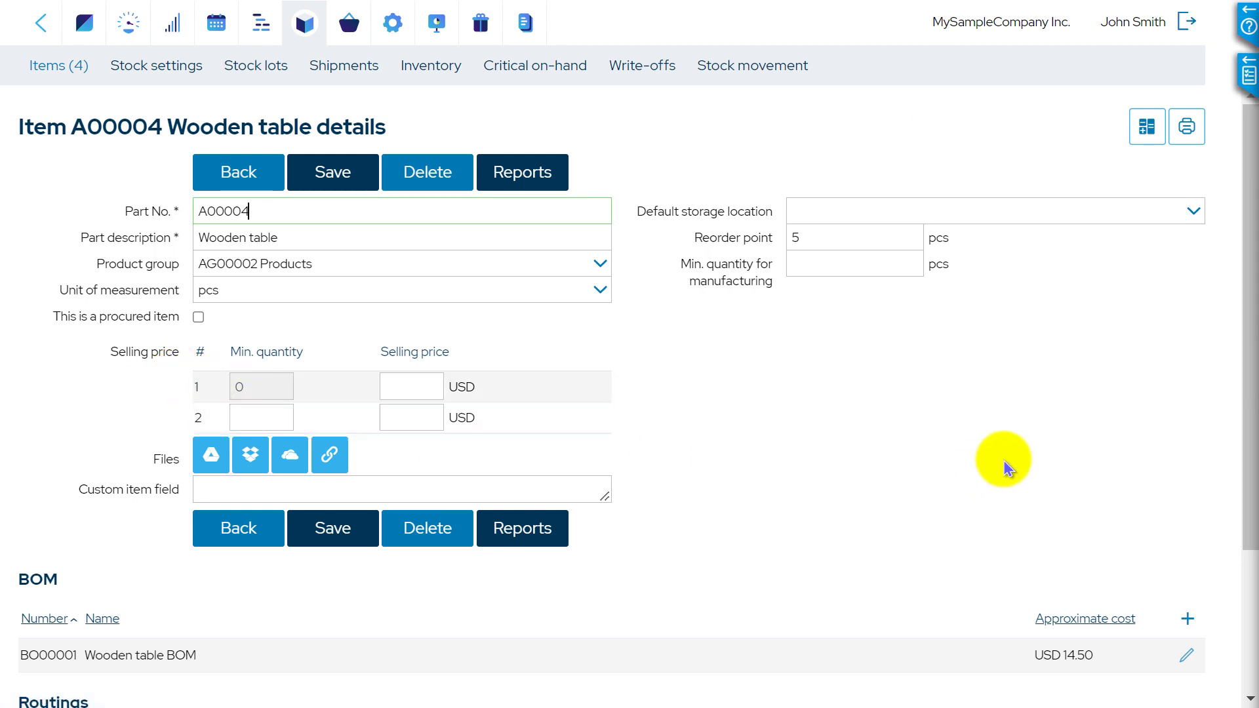
scroll(1011, 461, "down", 1)
scroll(1010, 462, "down", 1)
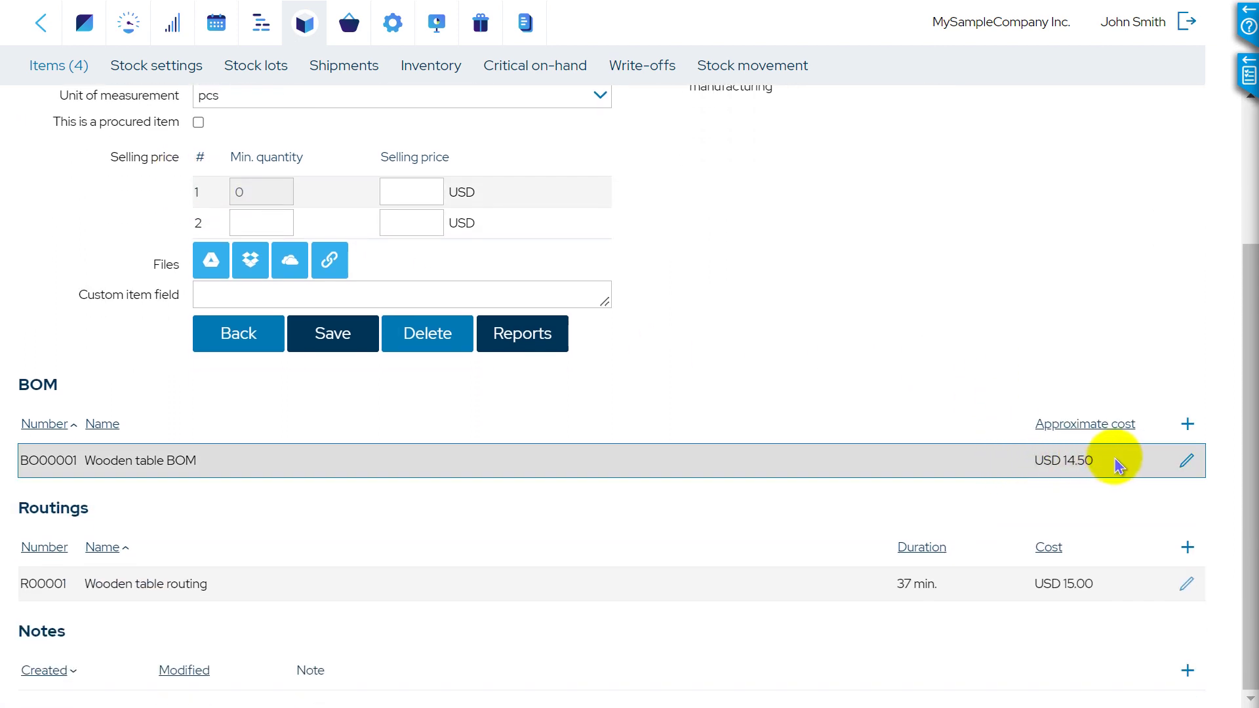
left_click(1187, 425)
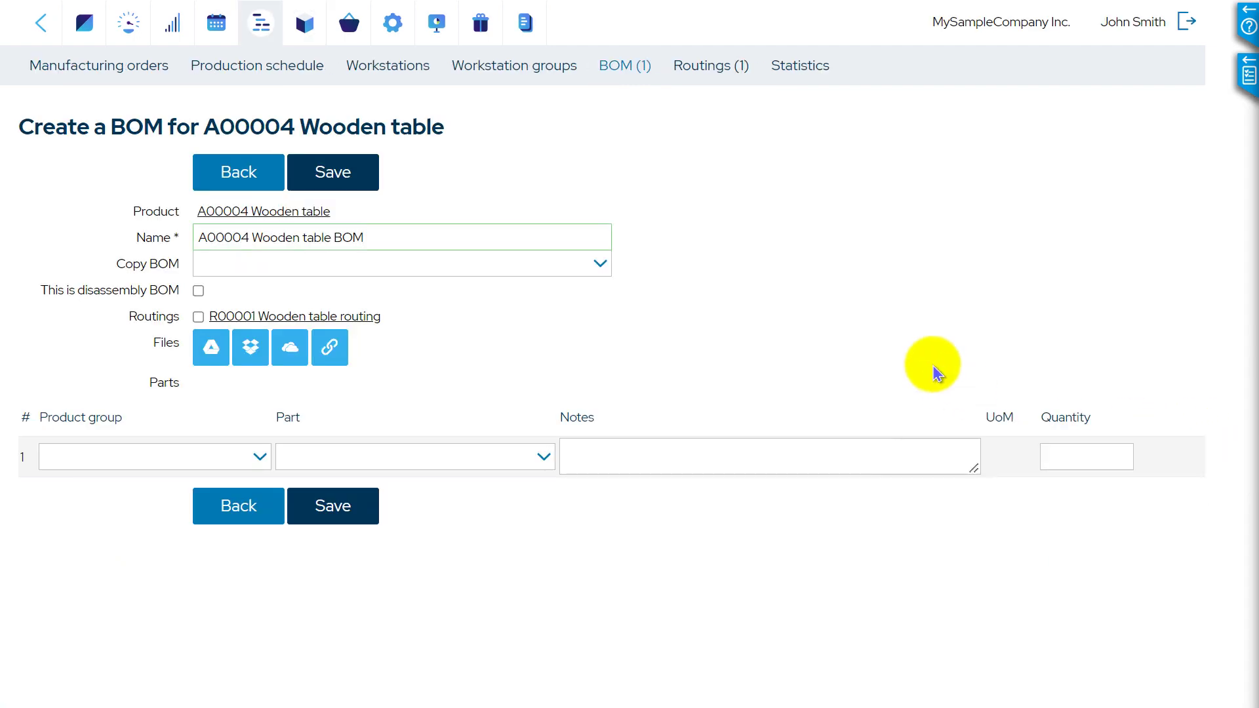
left_click(199, 292)
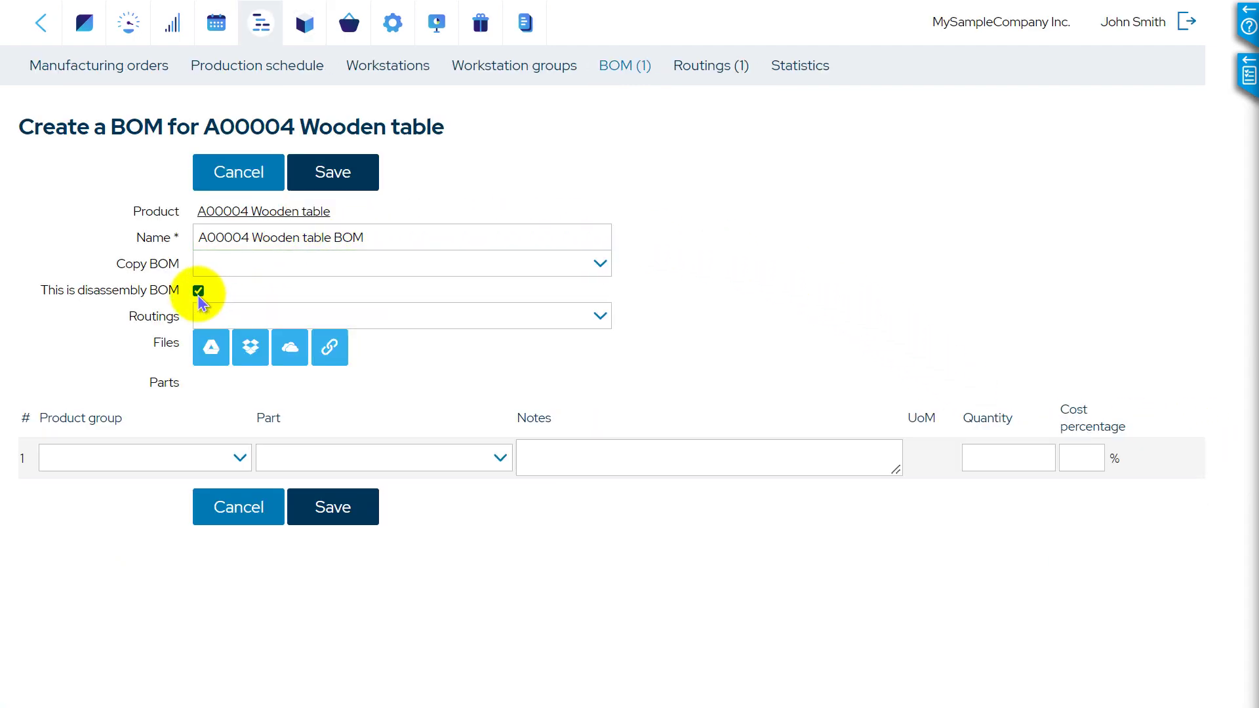
Step: Add Table top qty 1 at 70% and Table leg qty 4 at 30%, then save the BOM
left_click(502, 458)
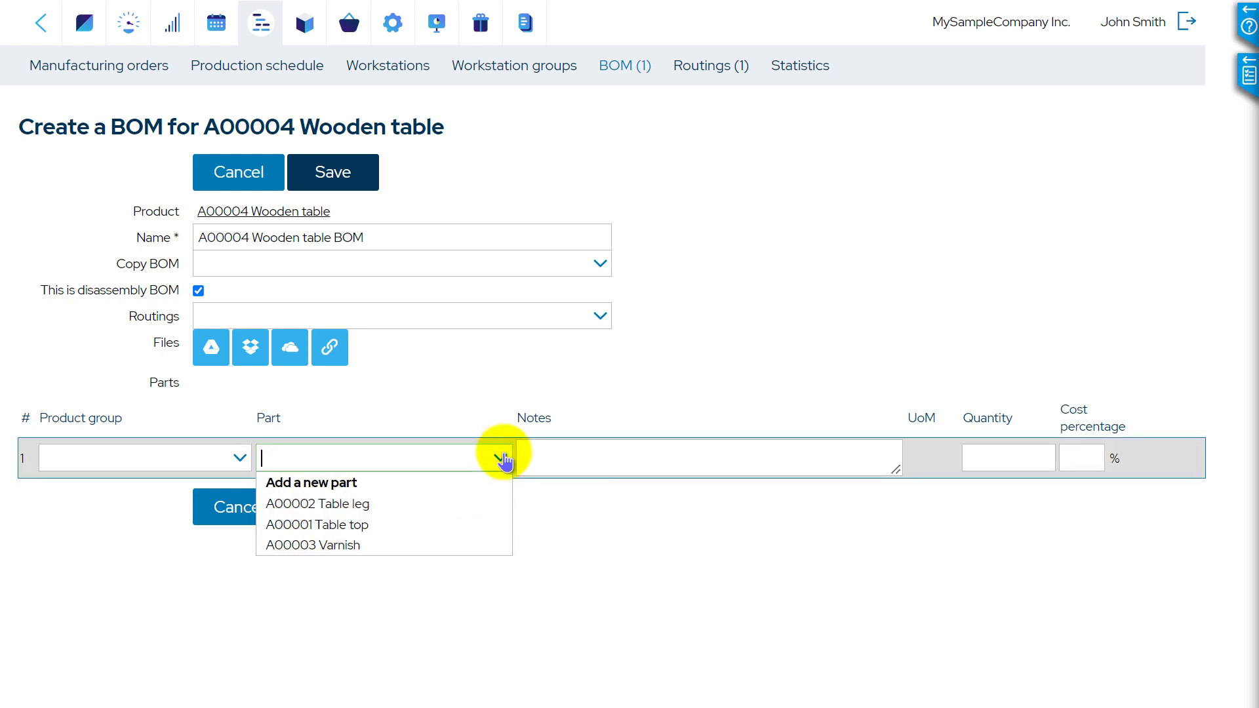
left_click(458, 522)
left_click(838, 447)
left_click(1038, 467)
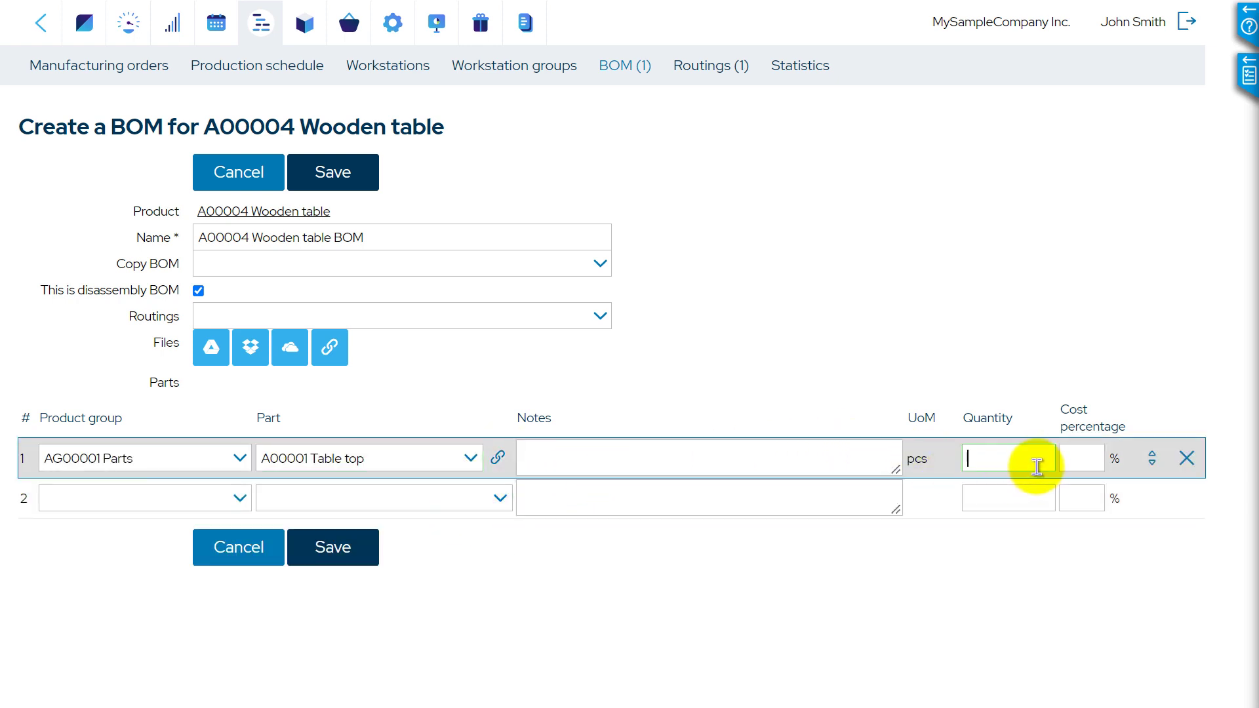
type("1")
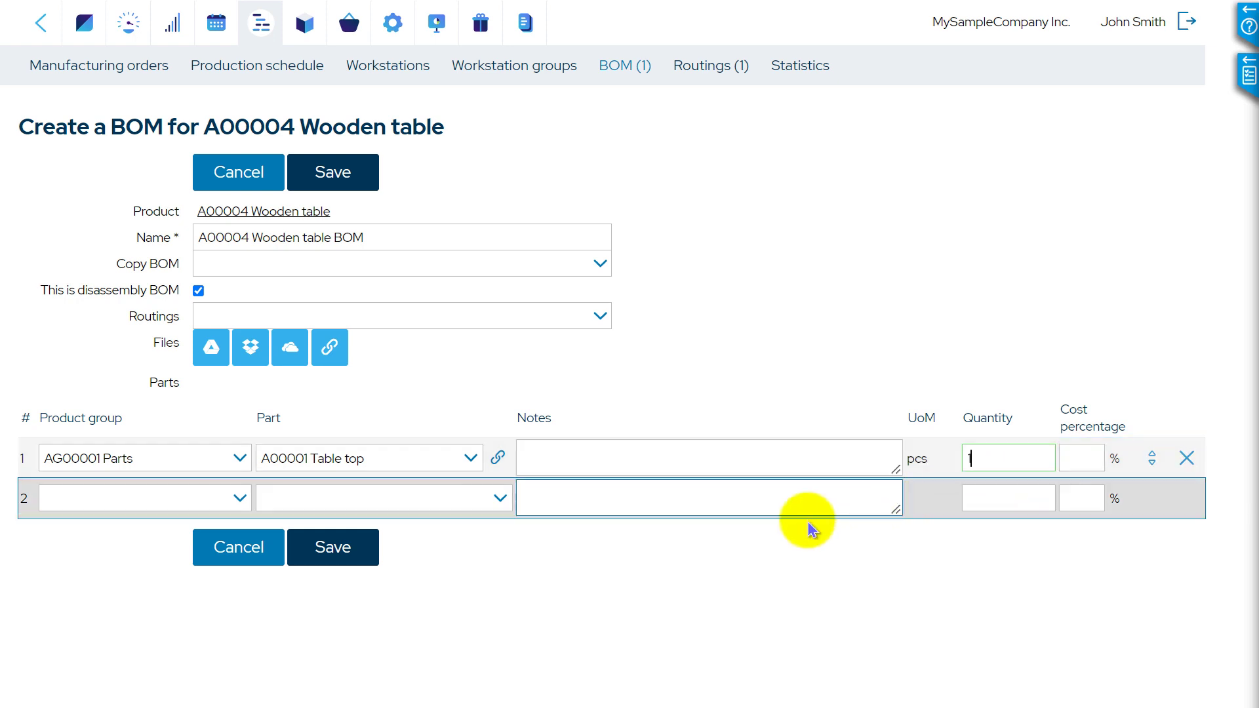
left_click(498, 498)
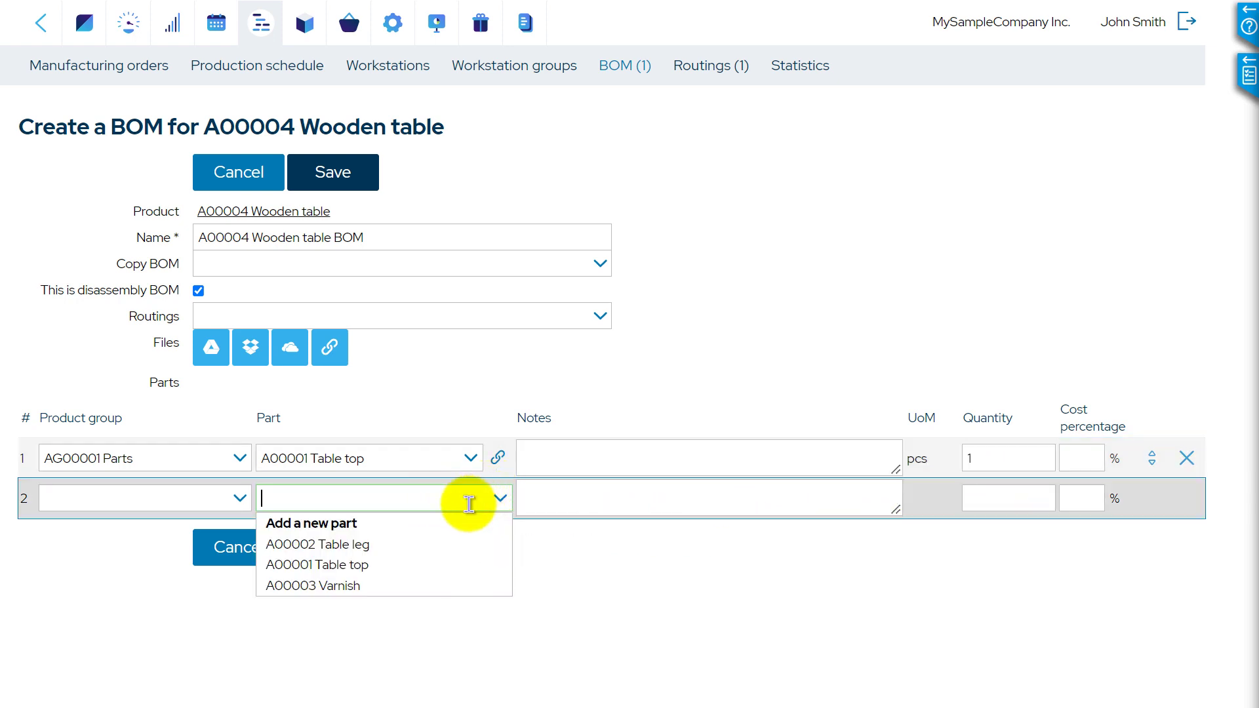
left_click(380, 543)
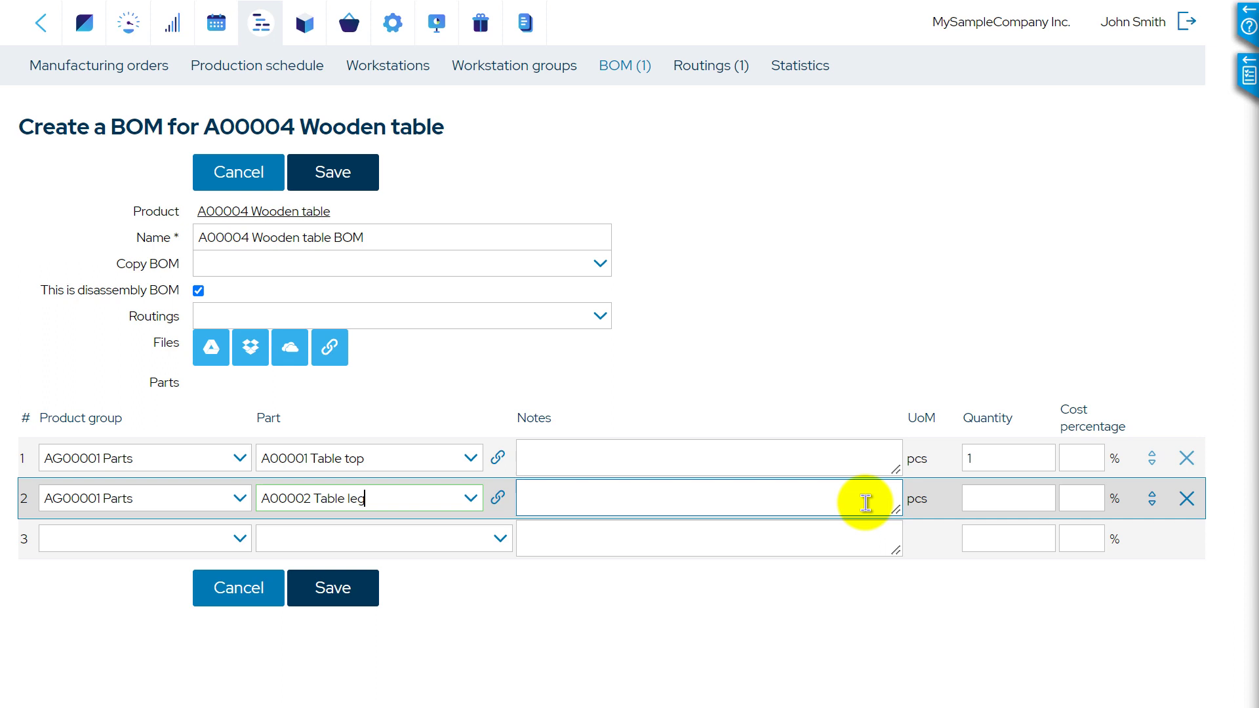
left_click(1014, 496)
type("4")
left_click(1083, 469)
type("70")
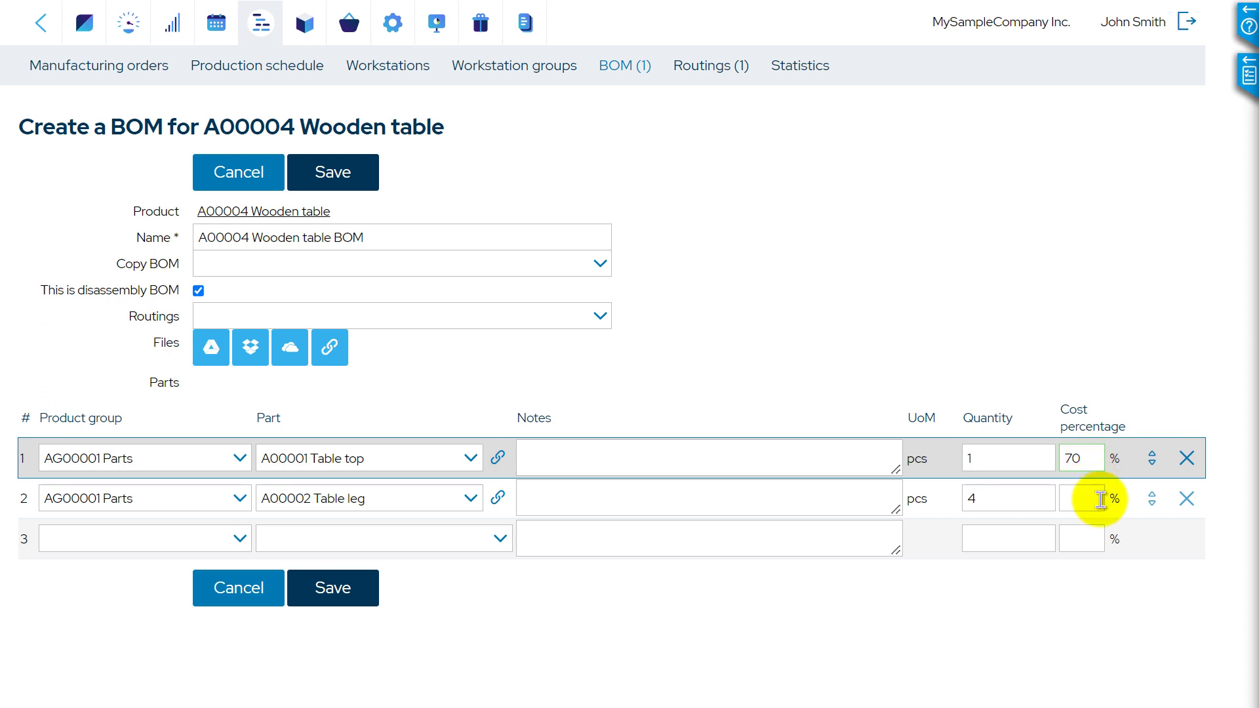
left_click(1083, 506)
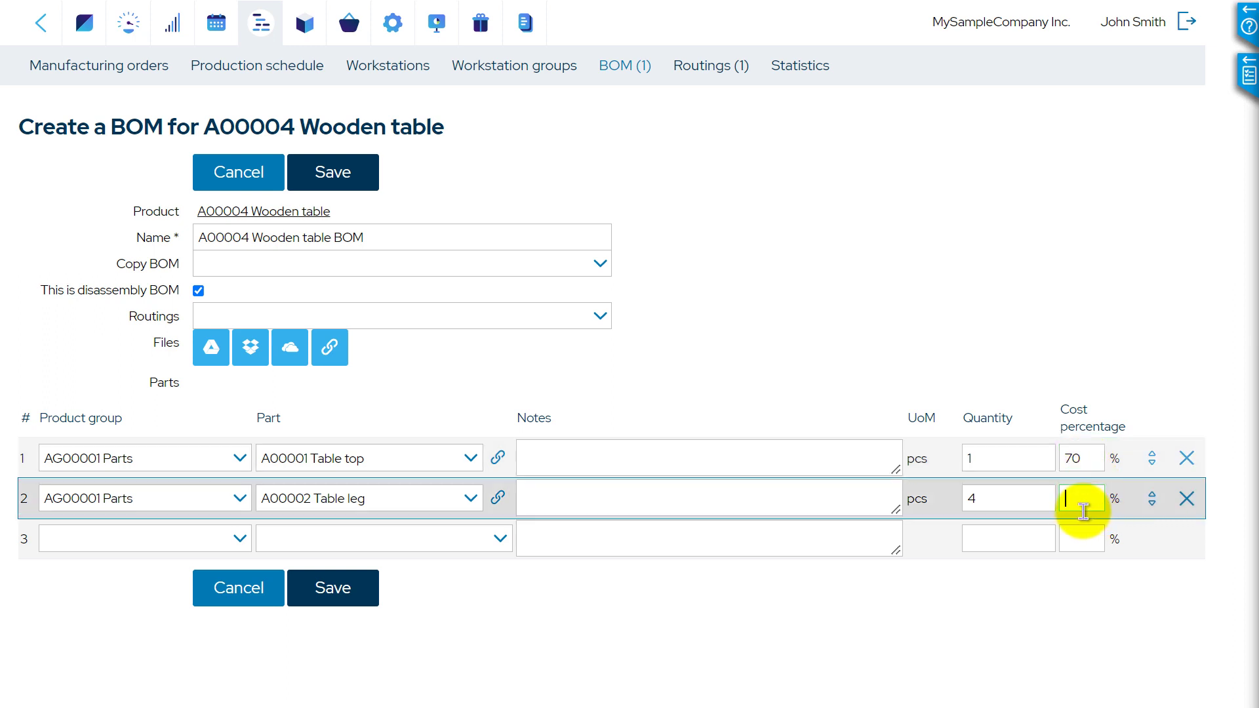
type("30")
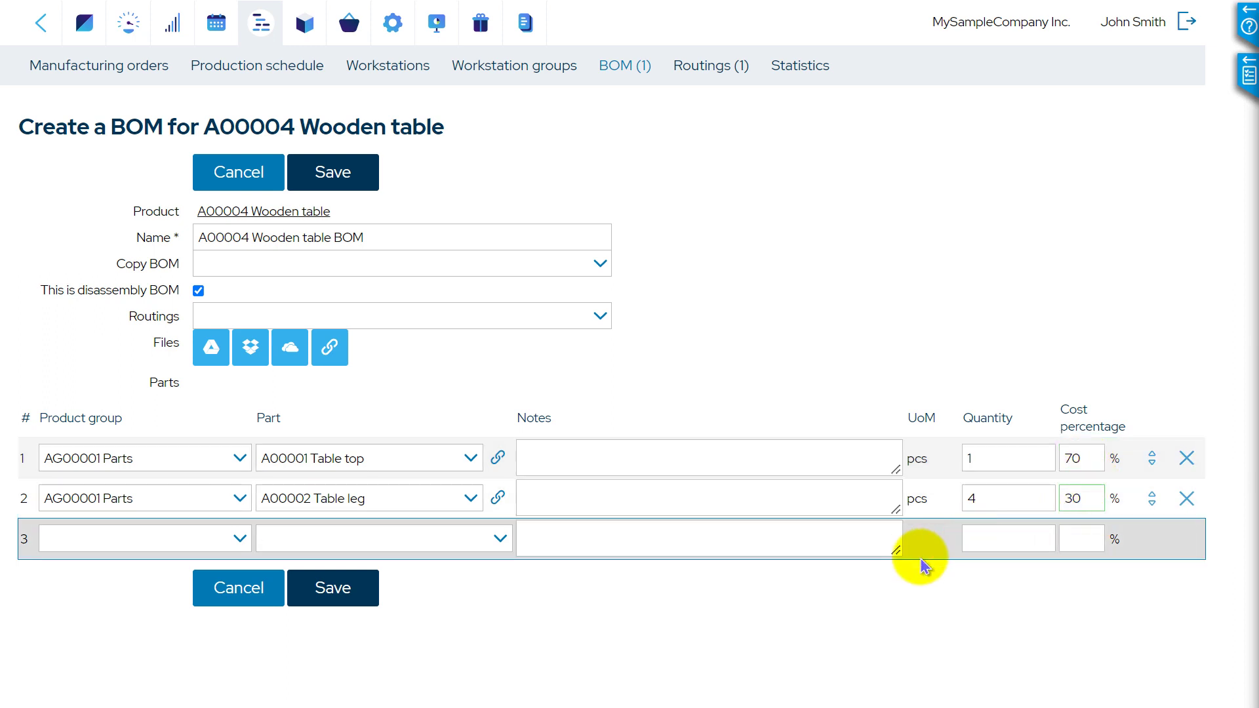
left_click(338, 594)
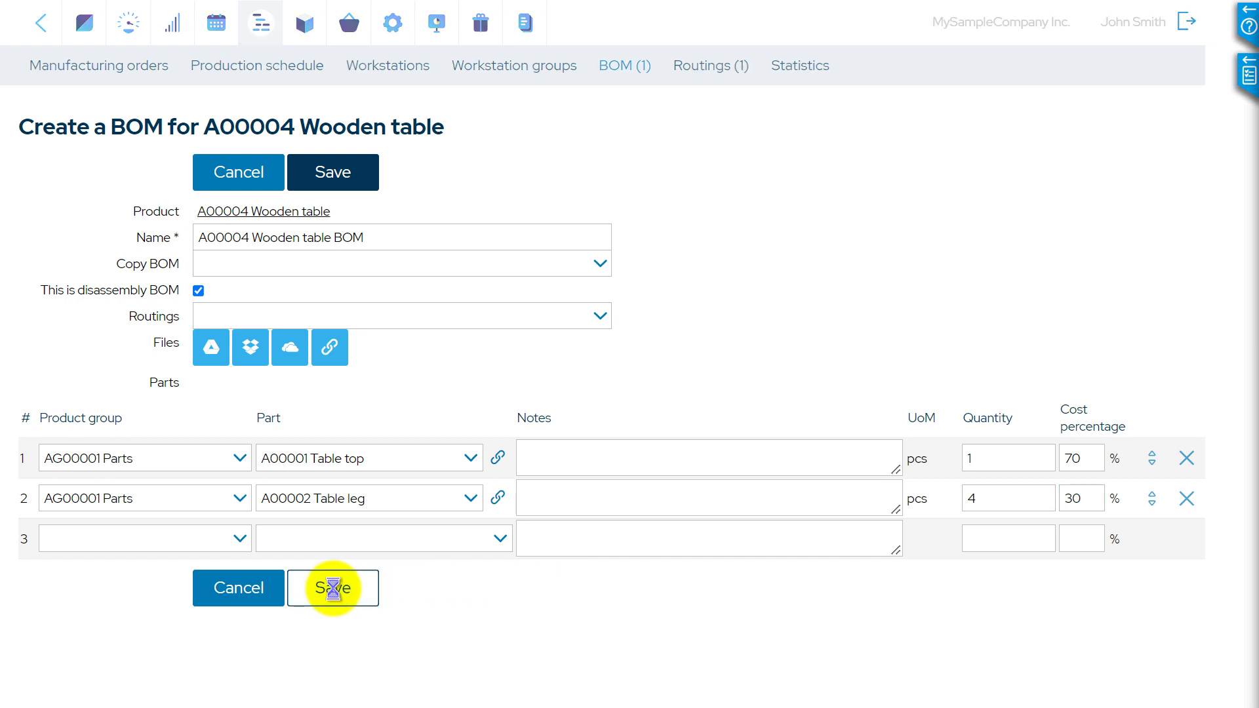
Step: Create a routing with one Woodworks disassembling operation, setup 0 and cycle 10 minutes, and save it
left_click(267, 305)
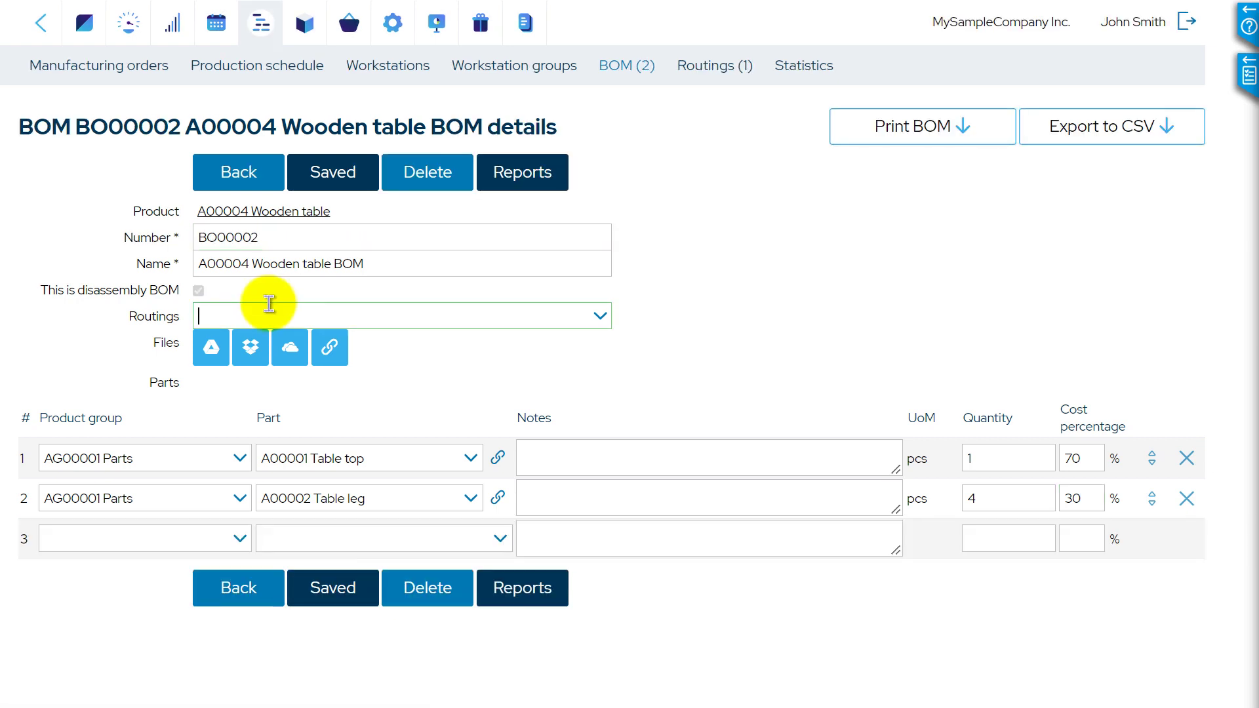
left_click(600, 316)
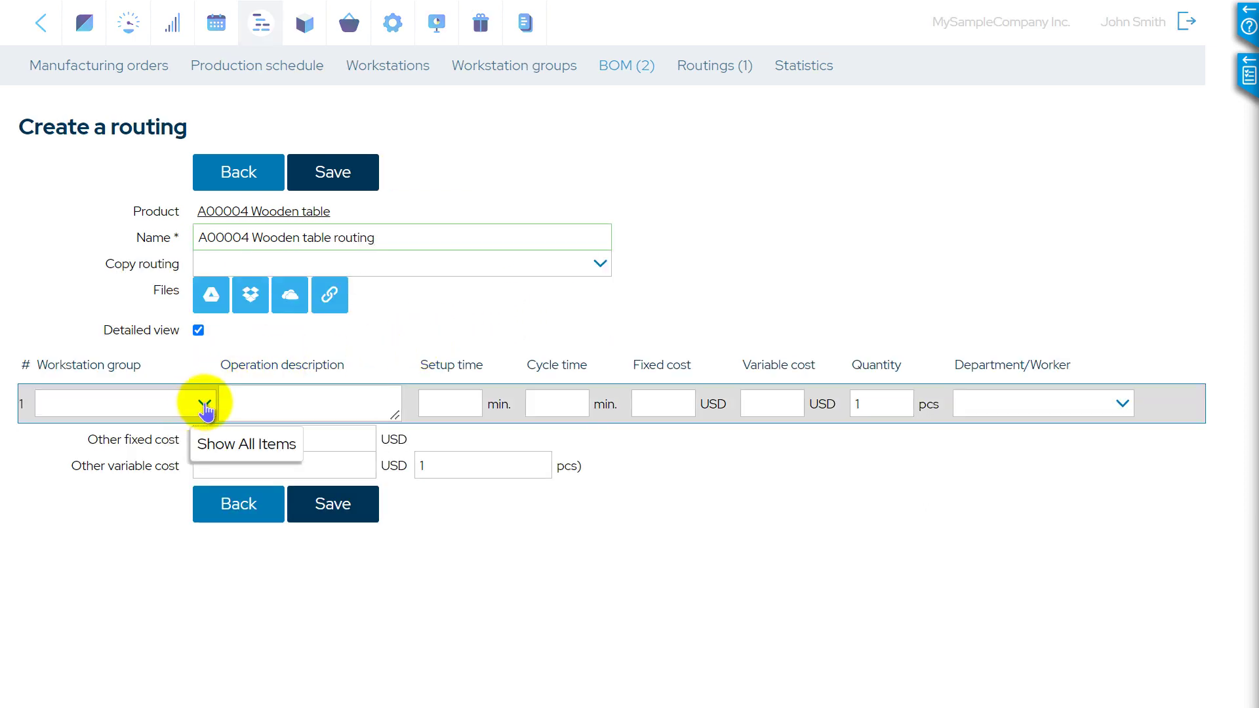
left_click(204, 405)
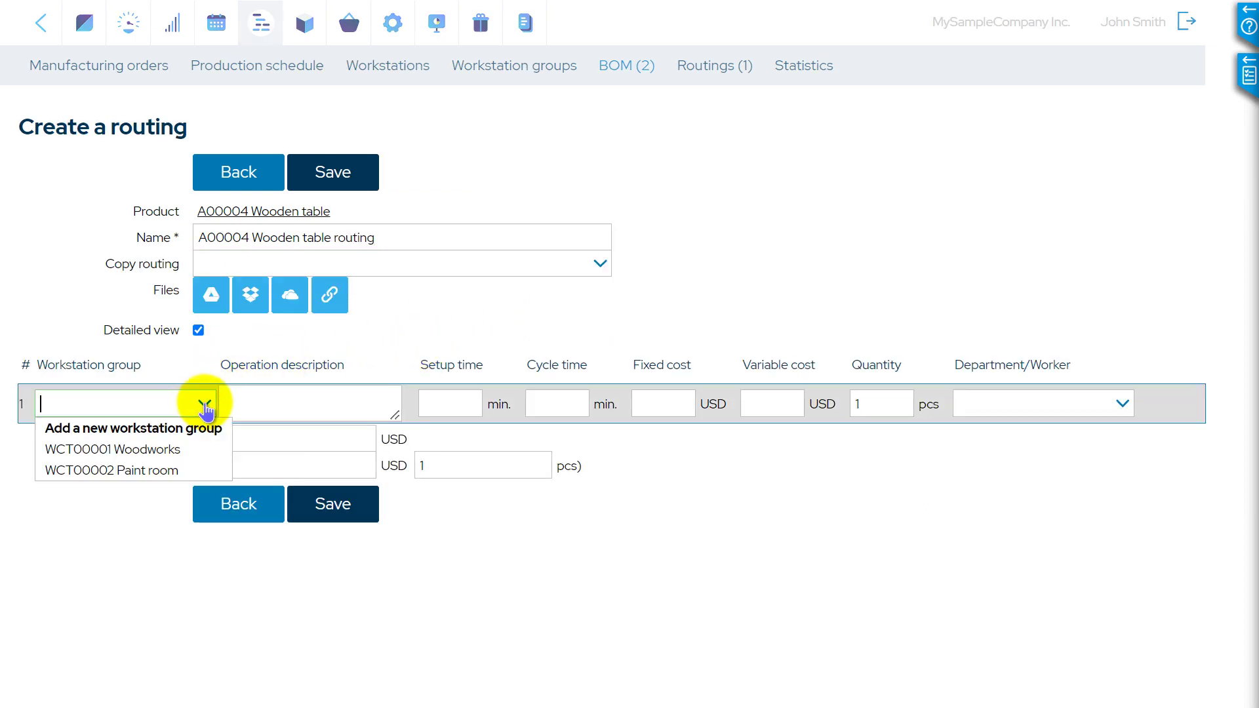
left_click(157, 449)
left_click(266, 409)
type("disassembling")
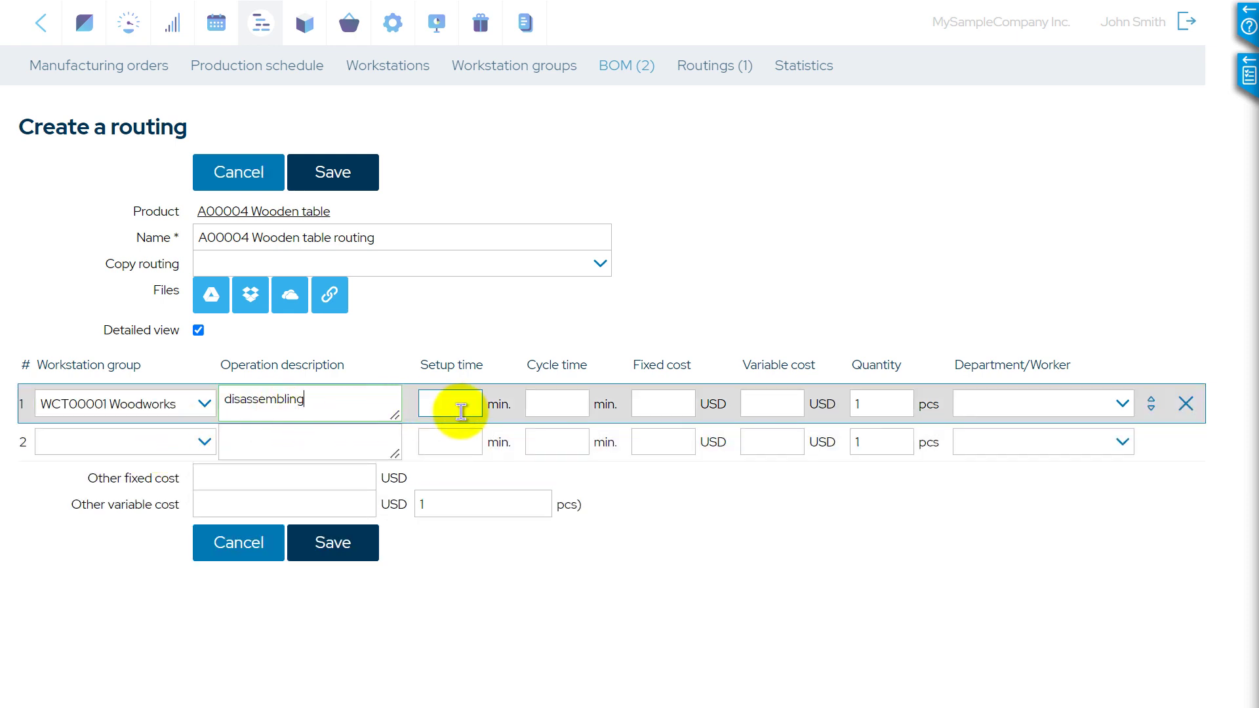
type("0")
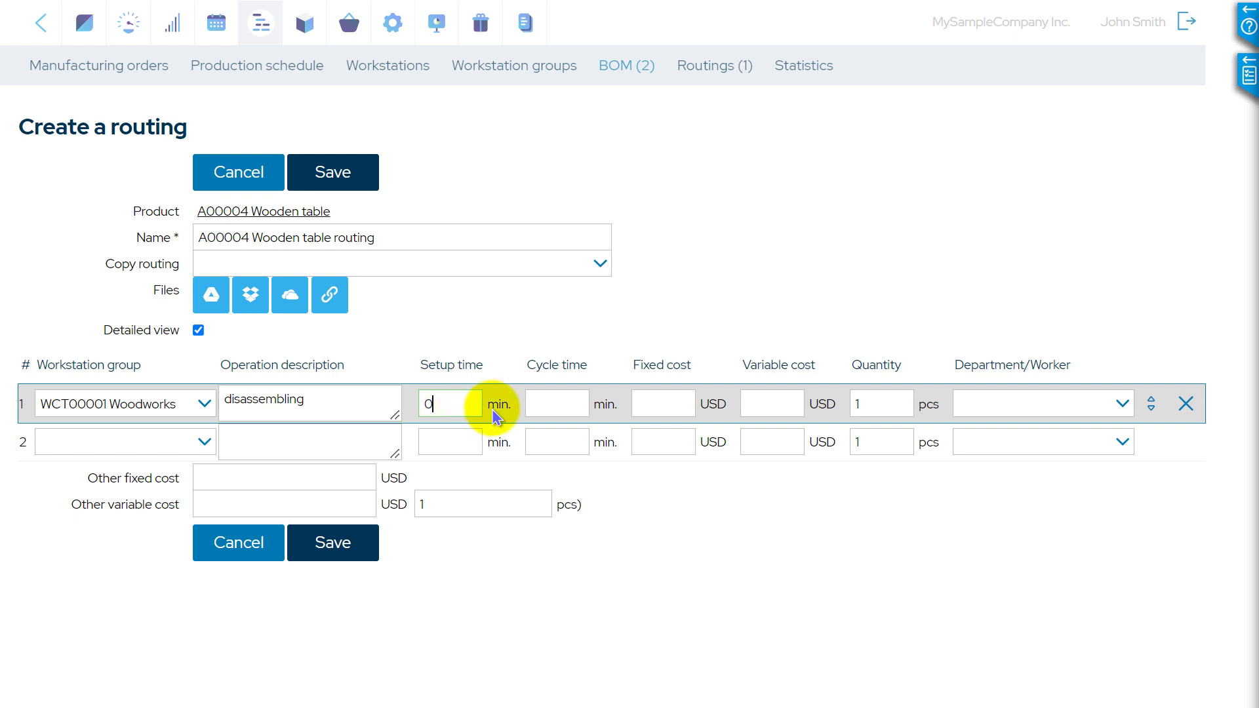
left_click(558, 403)
type("10")
left_click(360, 543)
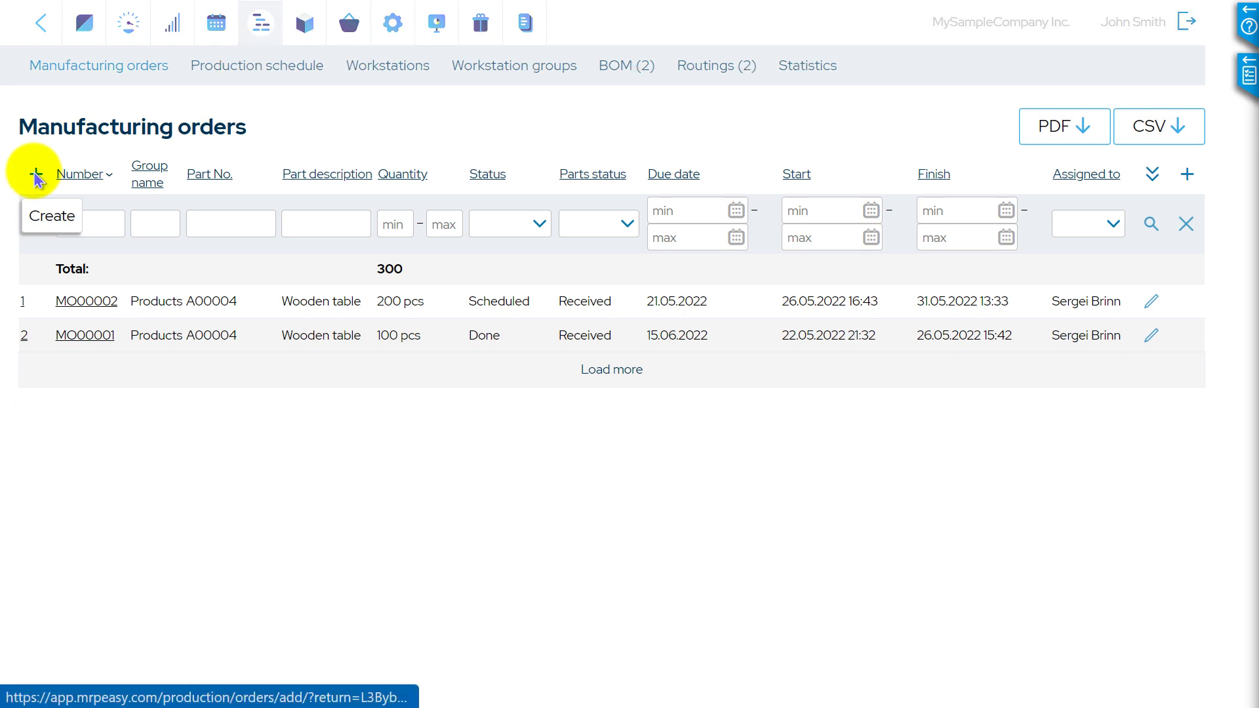
Step: Save a manufacturing order for 1 Wooden table using the disassembly BOM
left_click(36, 176)
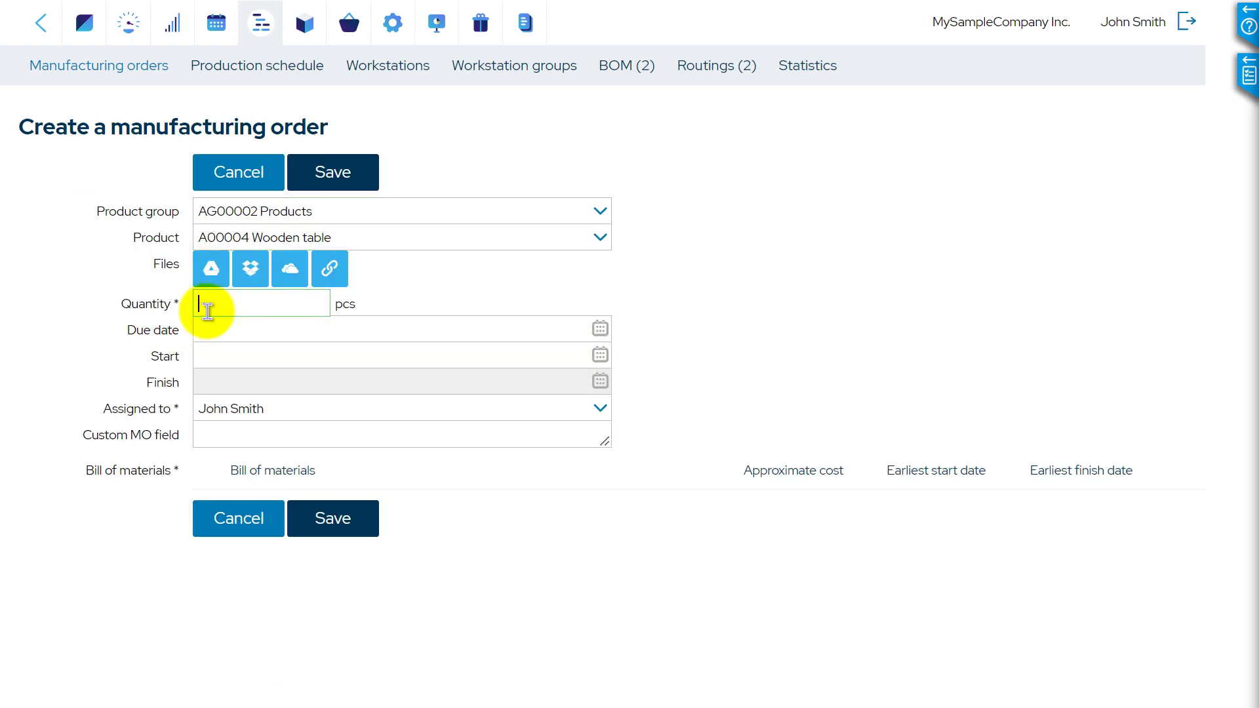
type("1")
left_click(232, 333)
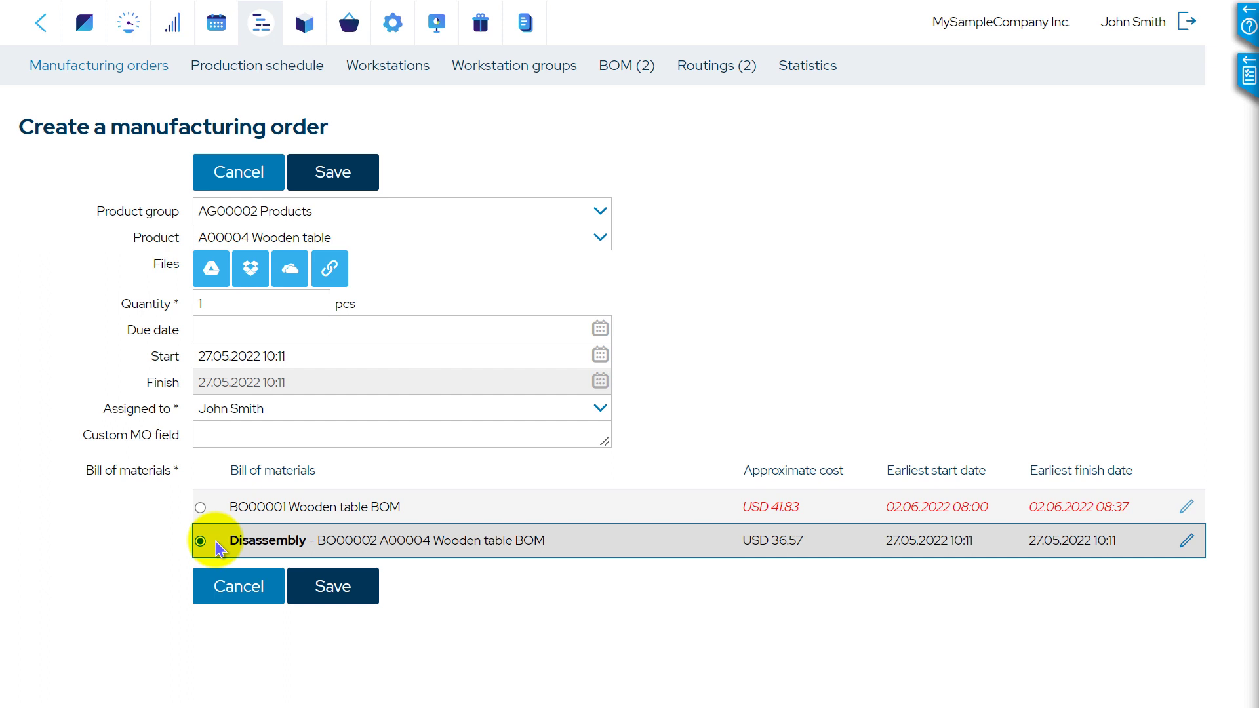
left_click(332, 589)
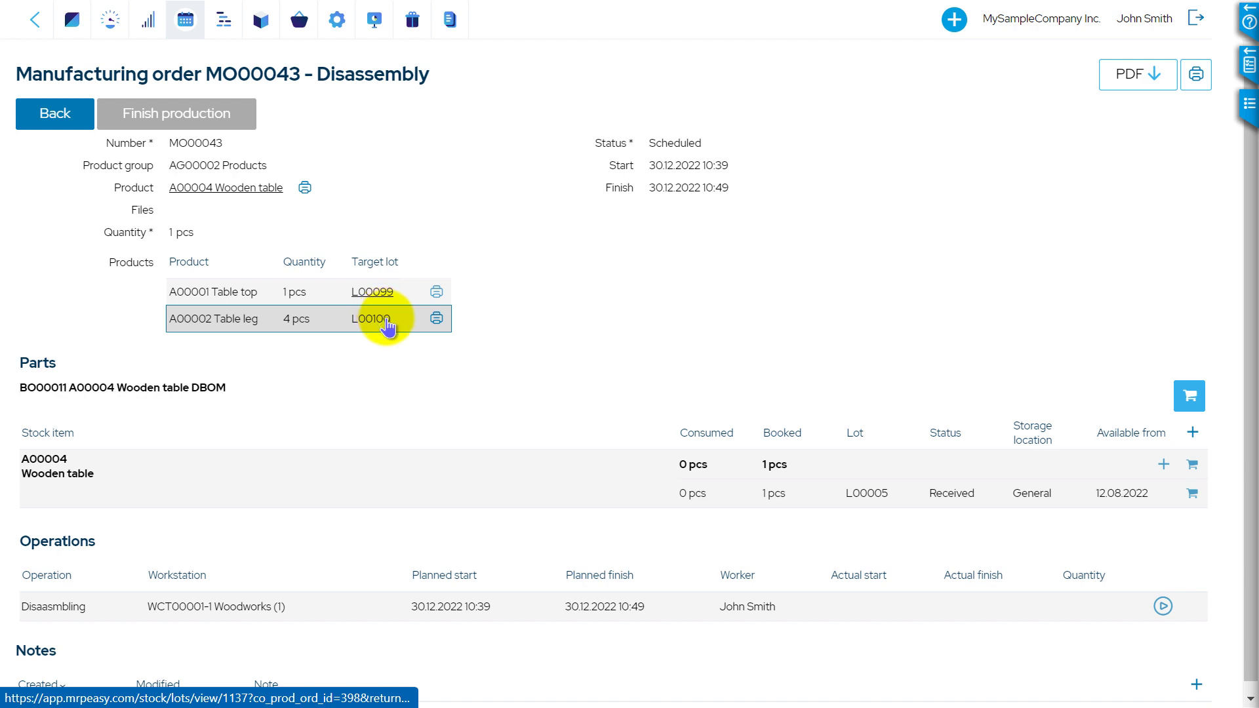
Step: Start and finish the disassembling operation, reporting 1 table top and 4 legs
left_click(1161, 608)
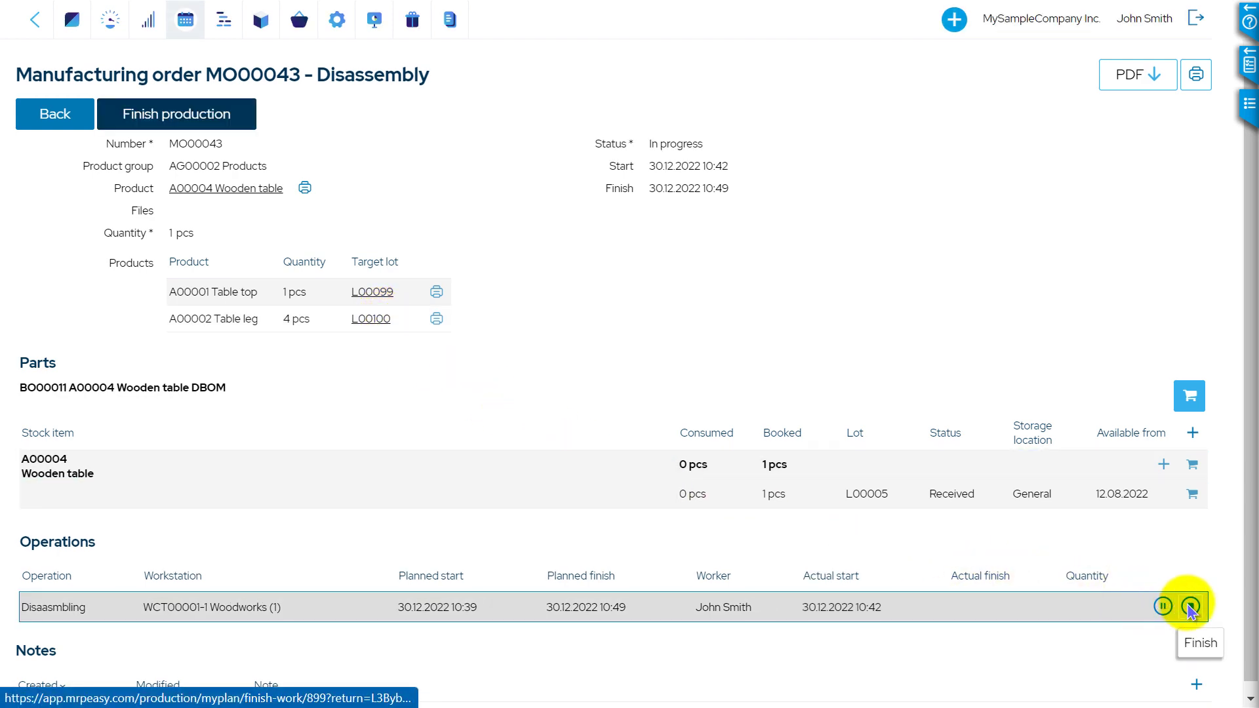
left_click(1189, 607)
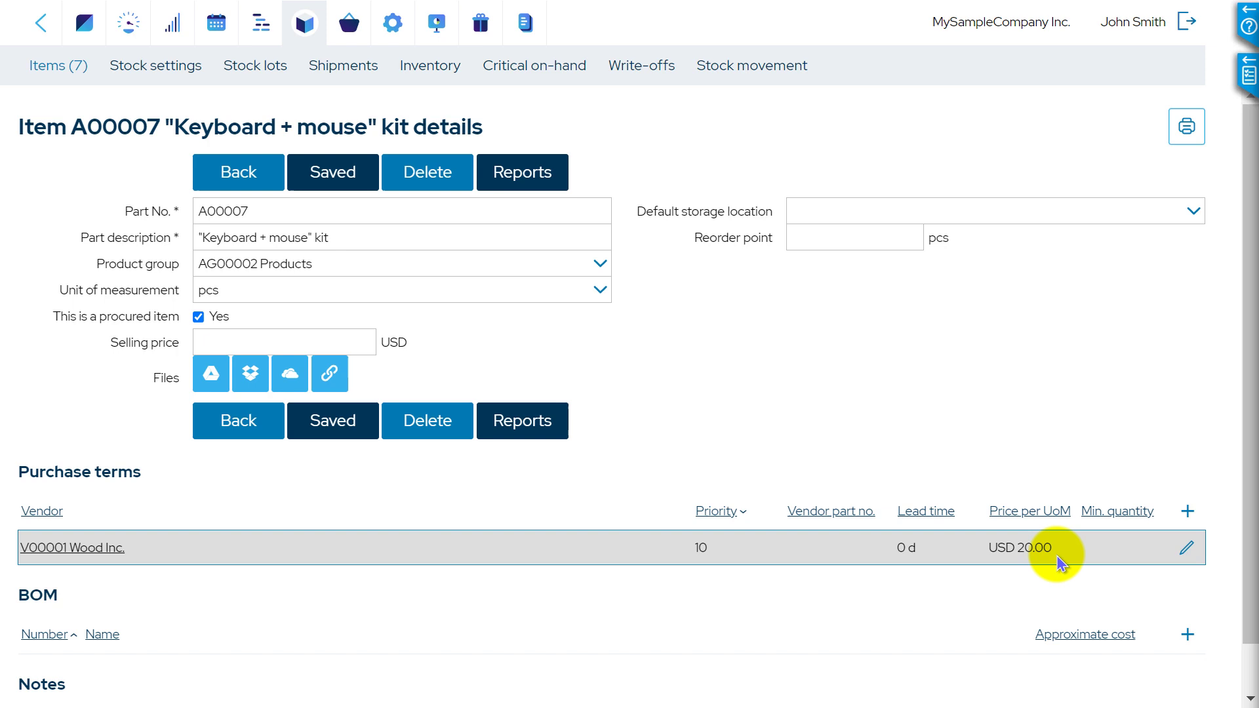
Step: Save a disassembly BOM for the kit yielding 1 keyboard at 70% and 1 mouse at 30%
left_click(1187, 635)
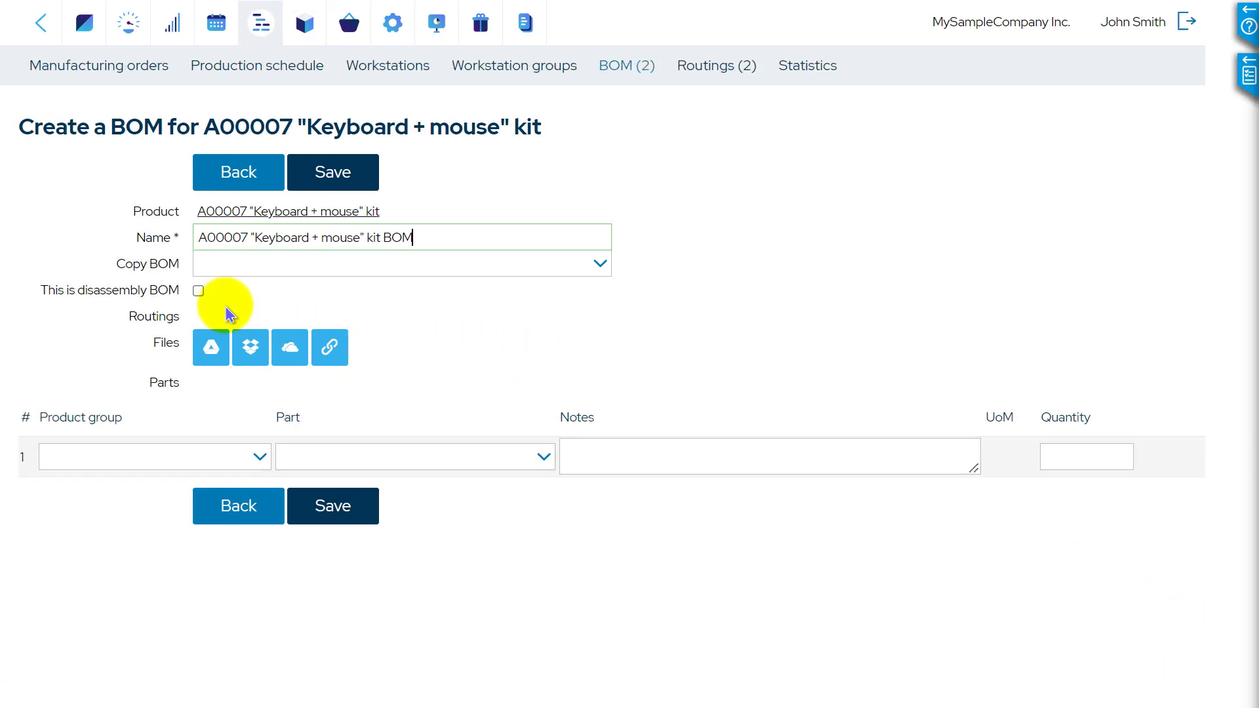
left_click(199, 291)
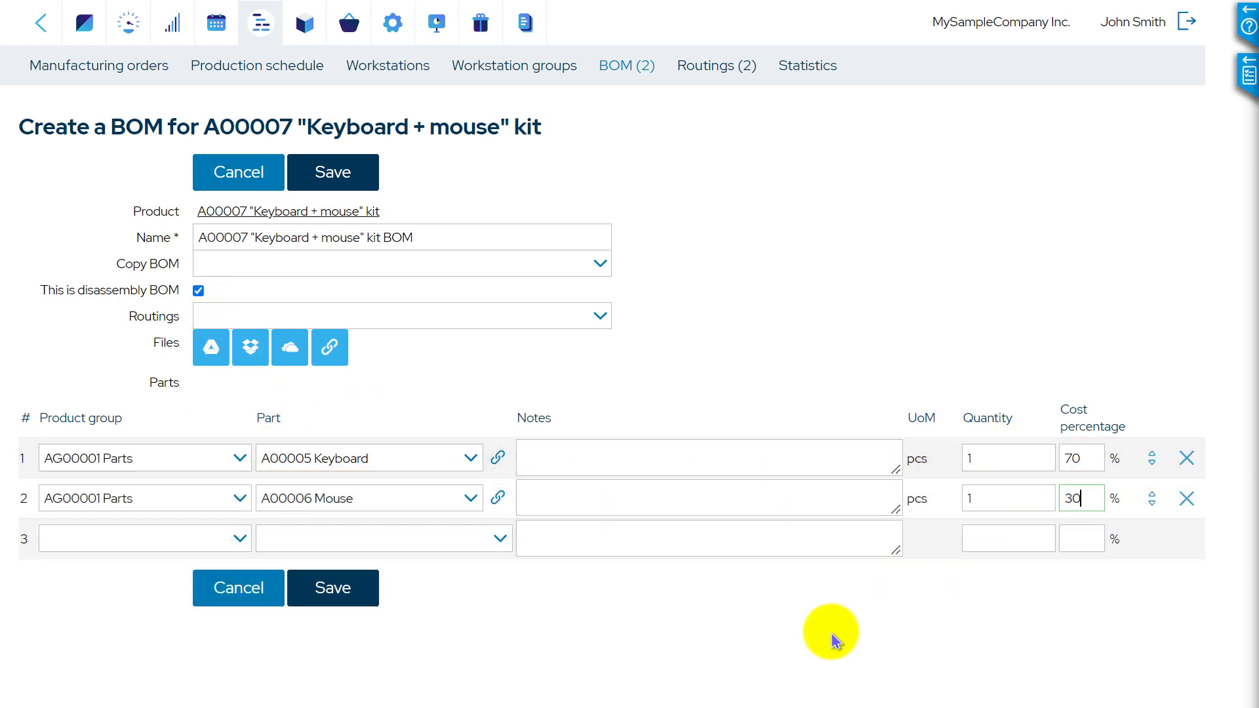
left_click(336, 602)
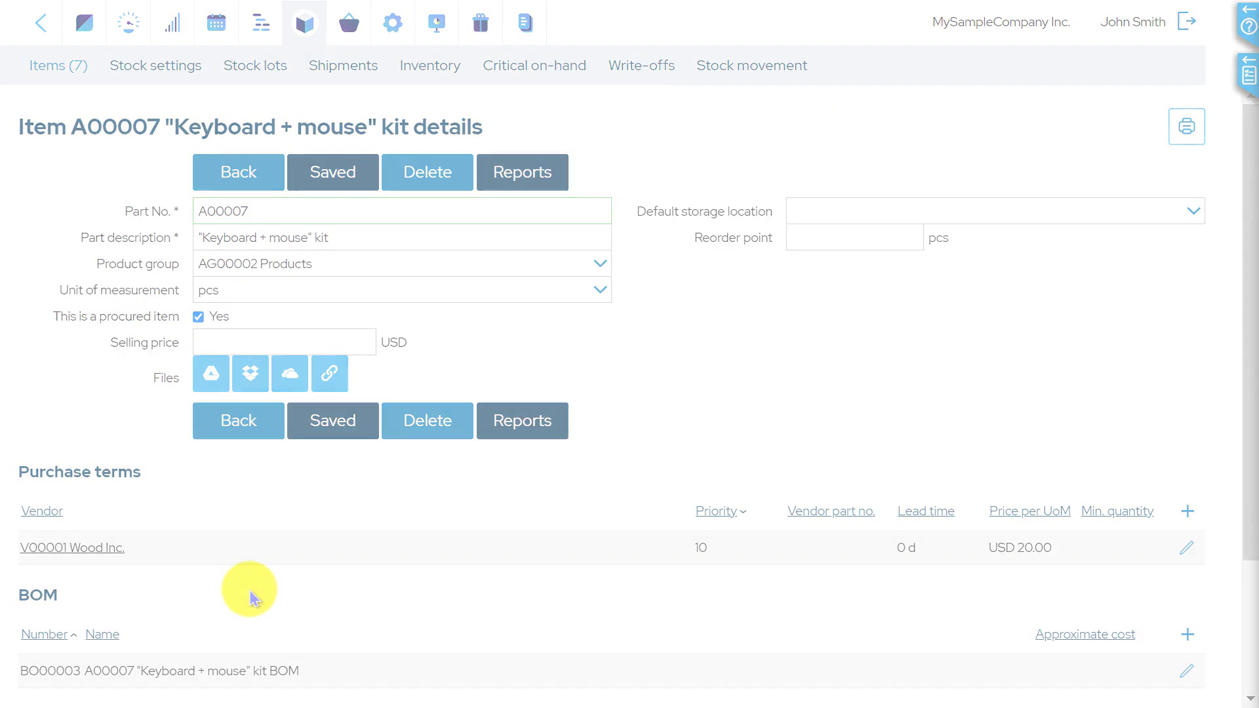
Step: Save a manufacturing order for 10 Keyboard + mouse kits as an auto-assembly un-kit
left_click(34, 174)
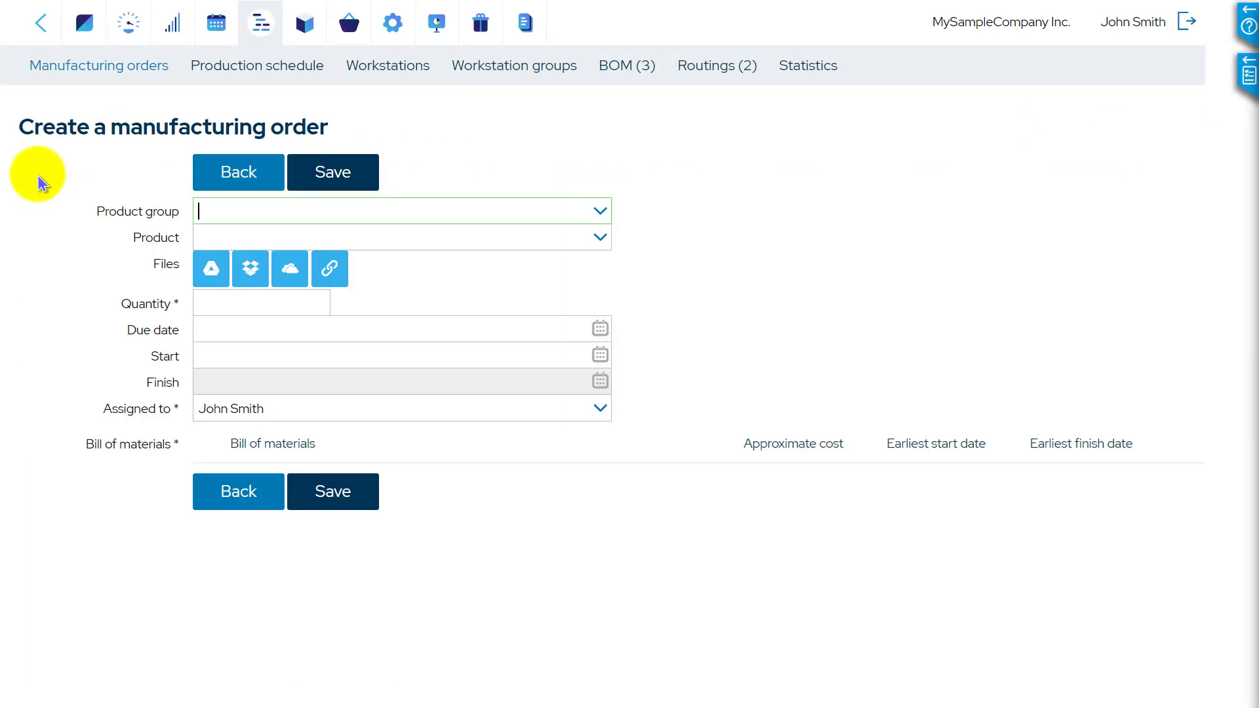
left_click(600, 239)
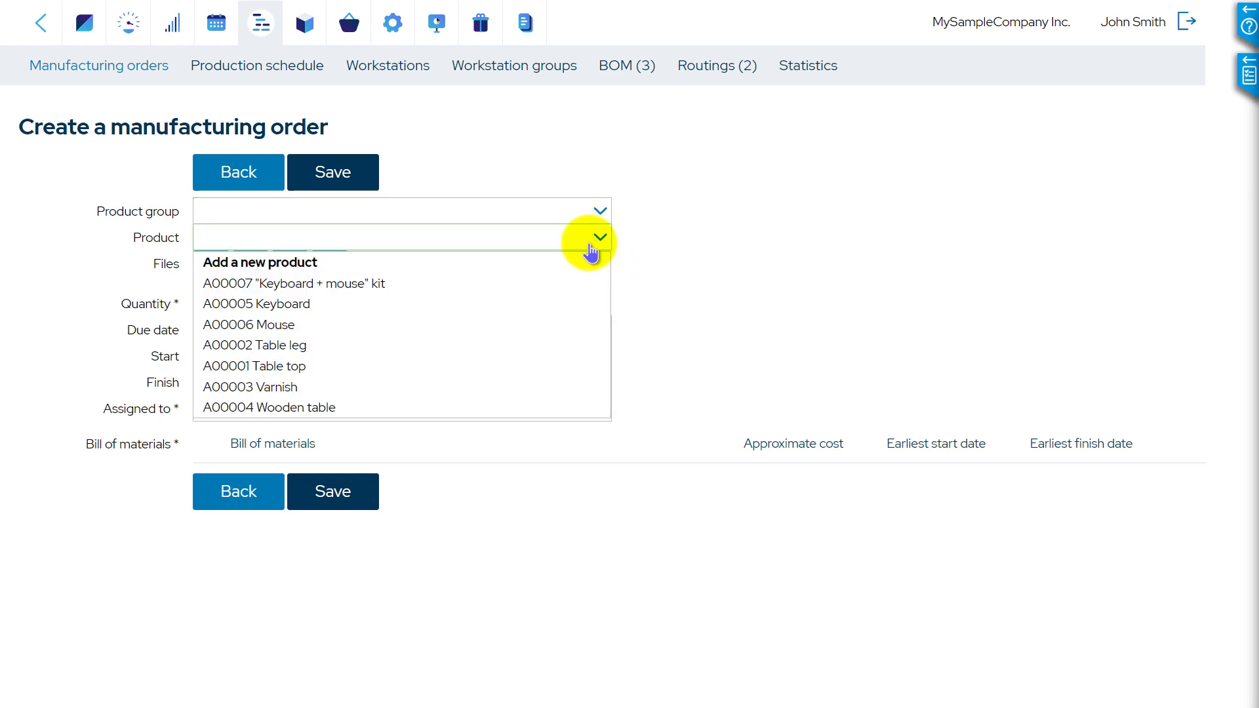
left_click(529, 284)
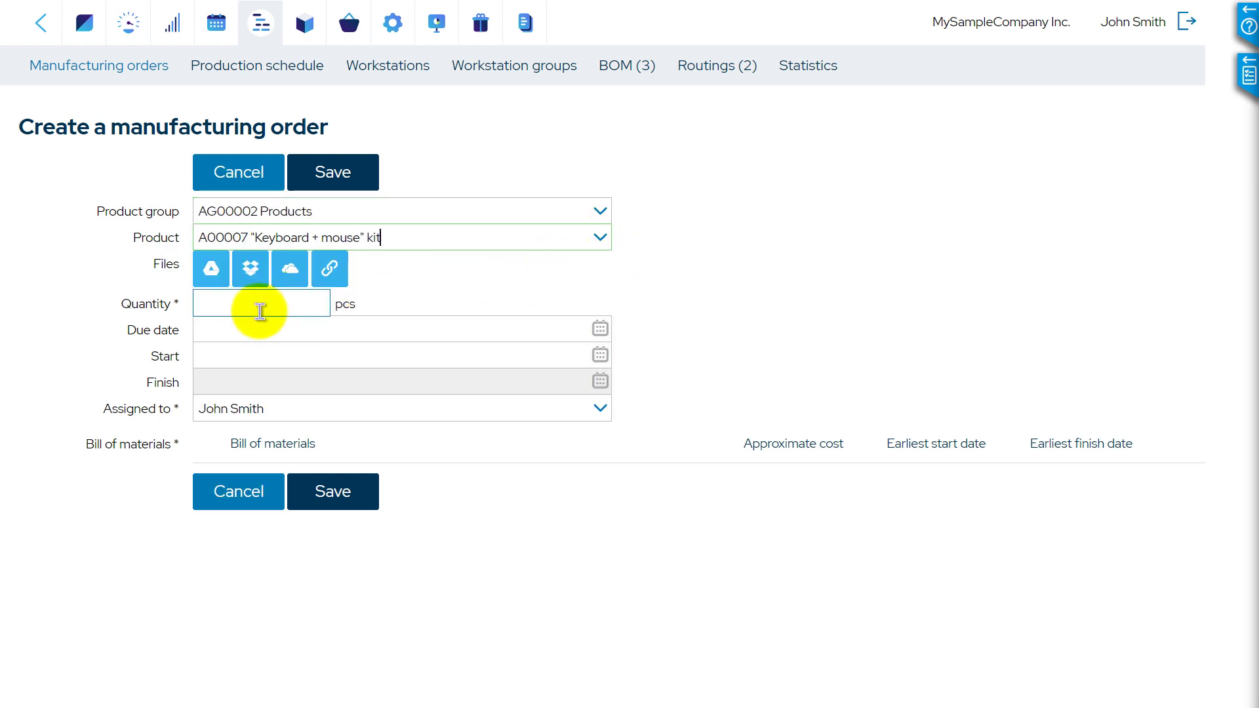
type("10")
left_click(270, 337)
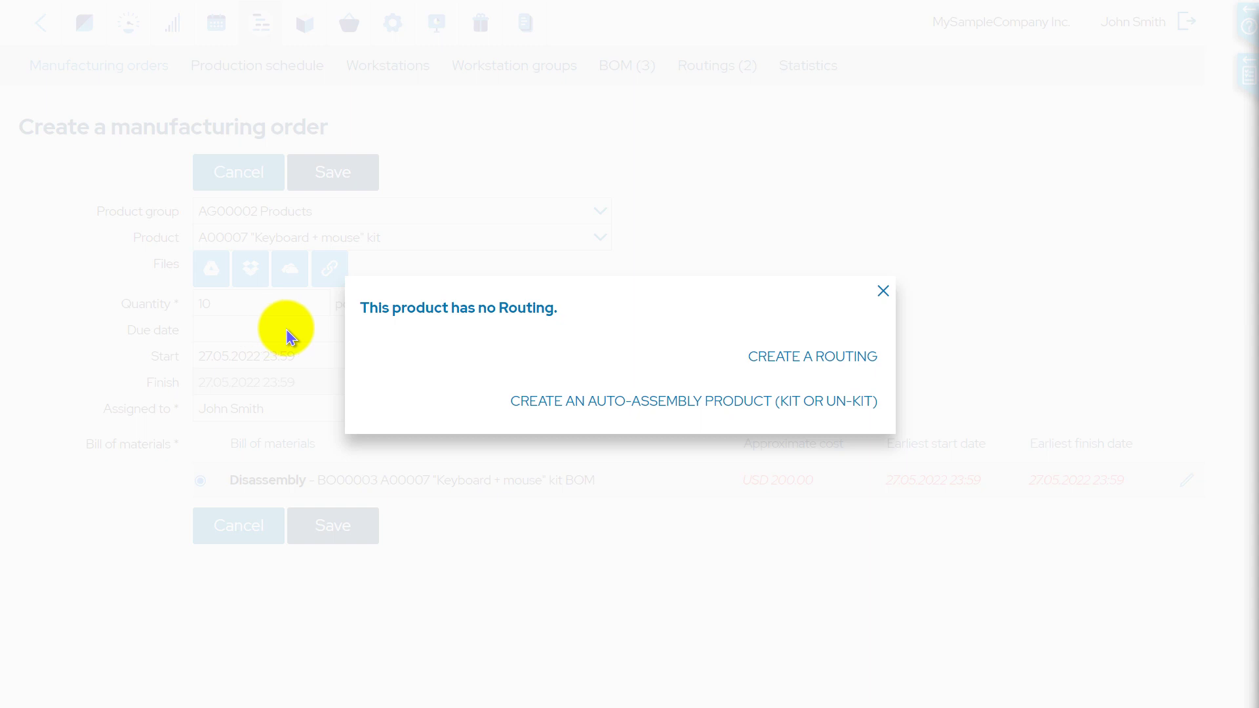
left_click(588, 403)
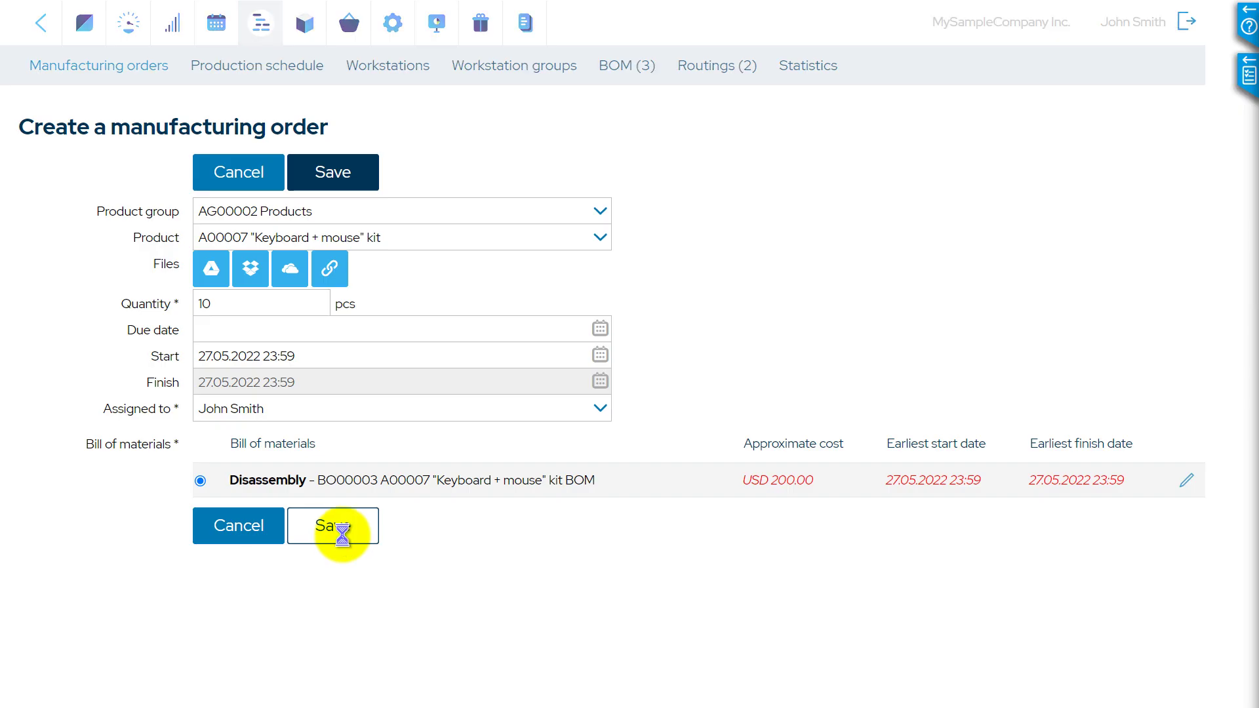
left_click(340, 540)
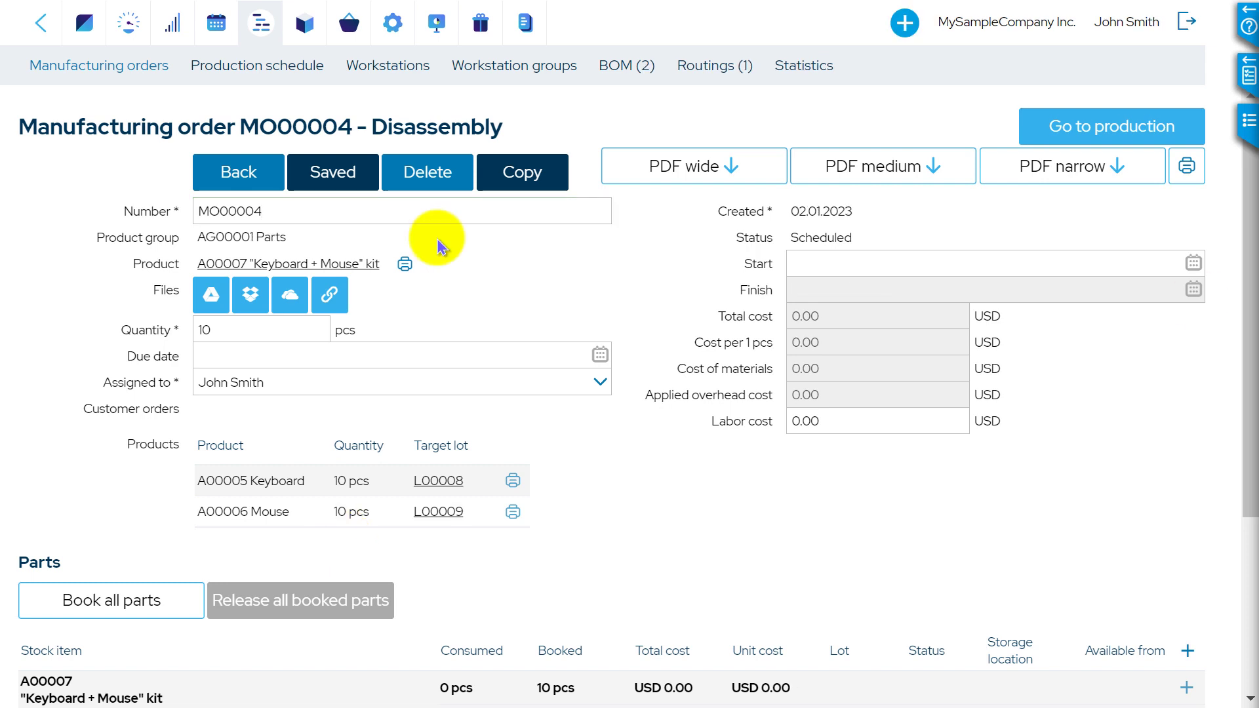